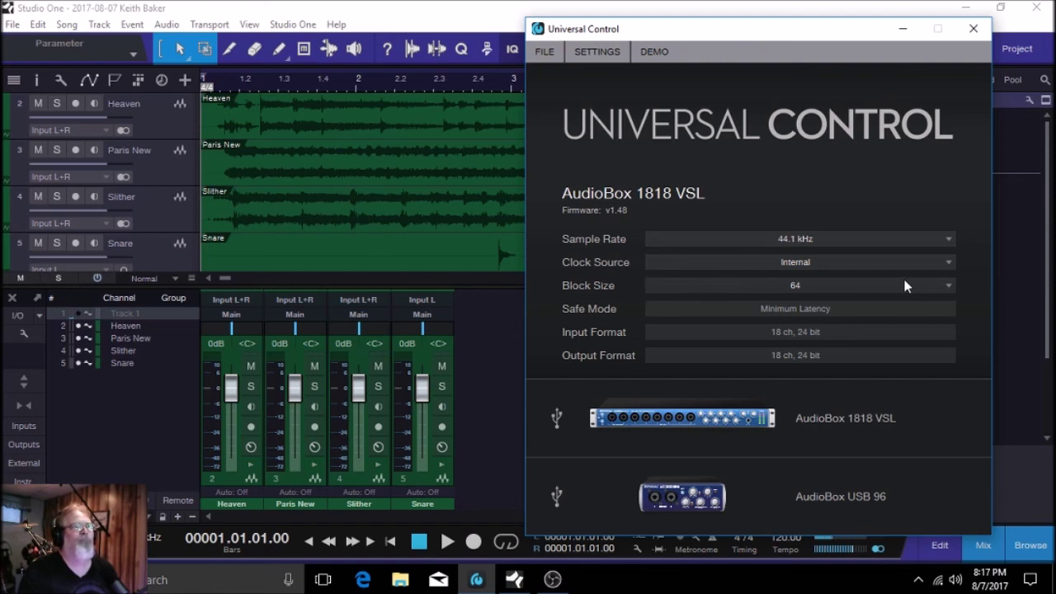
# View the Block Size options of the AudioBox 1818 VSL, and switch to Studio One to check the Performance Monitor.
pyautogui.click(945, 284)
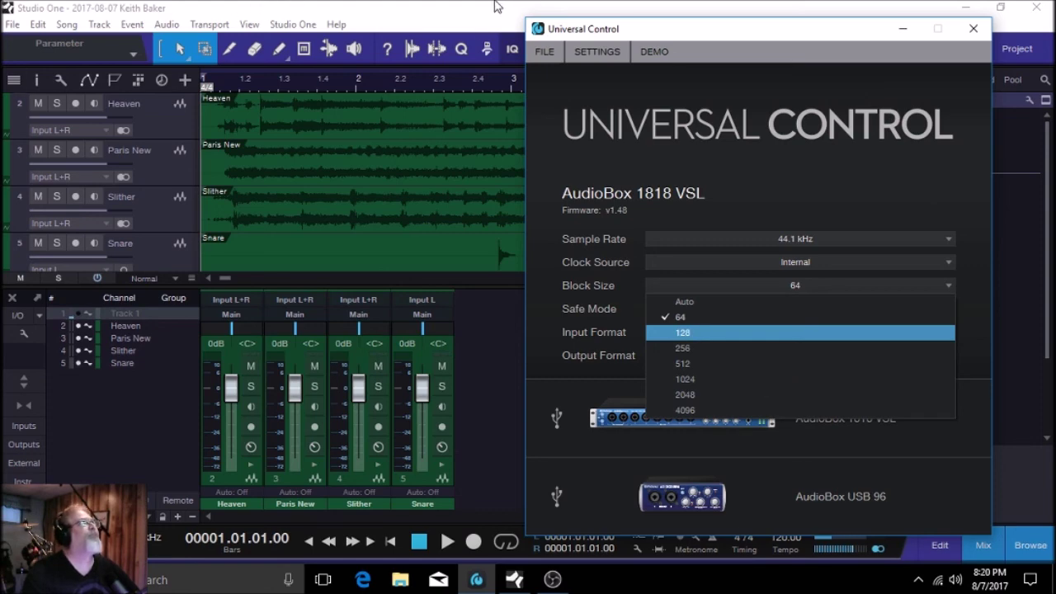
pyautogui.click(466, 10)
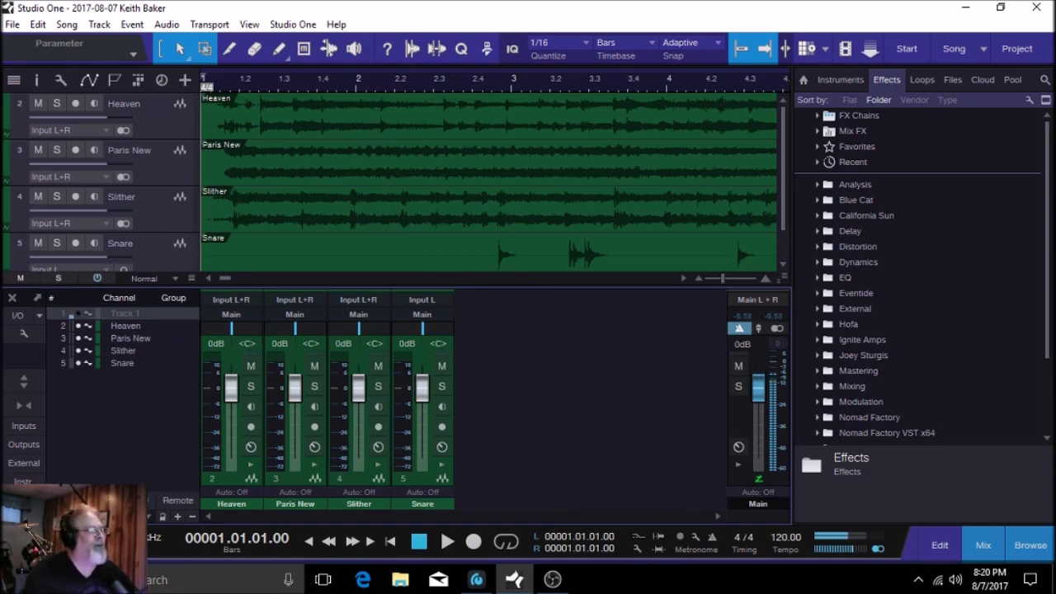
pyautogui.click(853, 540)
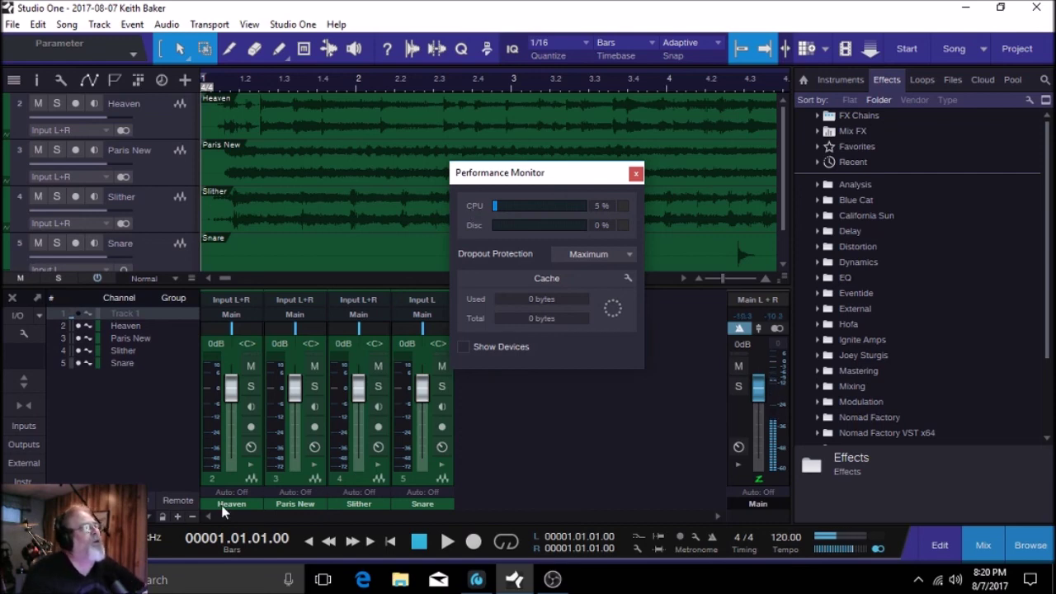
pyautogui.click(636, 173)
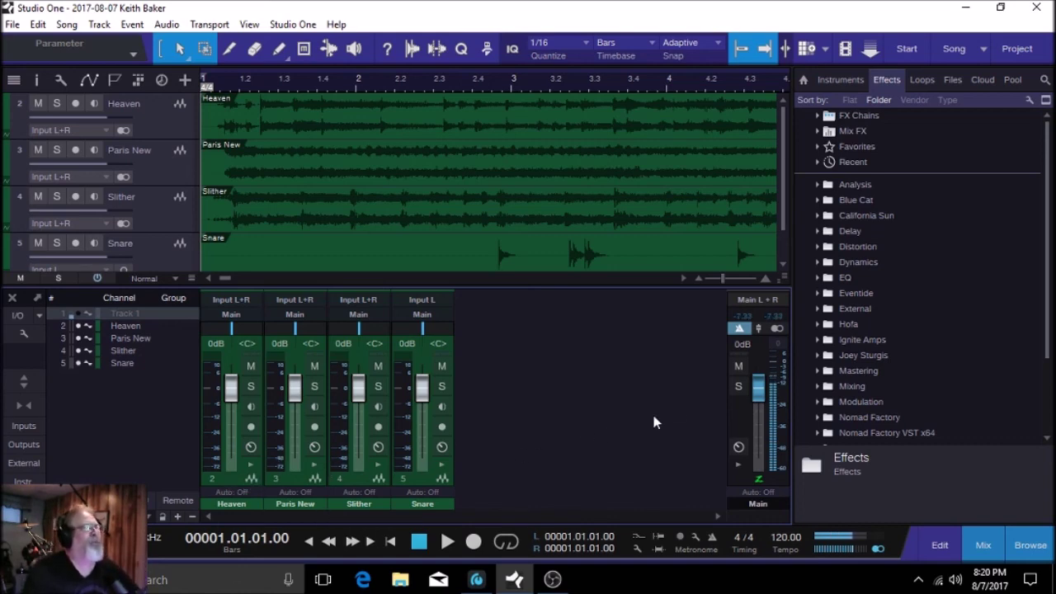
# Expand the Heaven and Paris New mixer channels to view their inserts and sends, and collapse both.
pyautogui.click(254, 465)
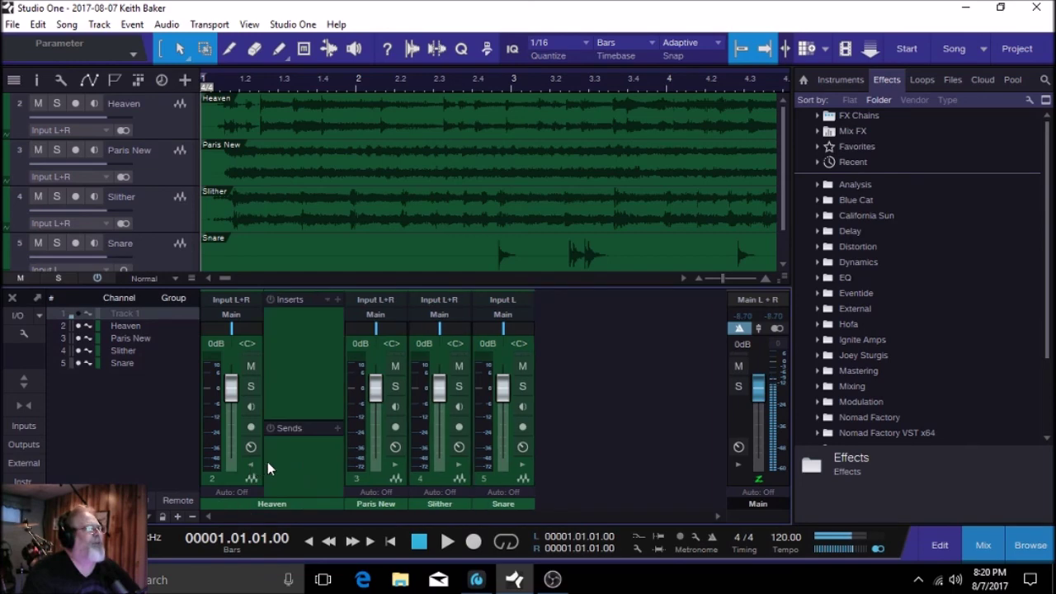
pyautogui.click(395, 469)
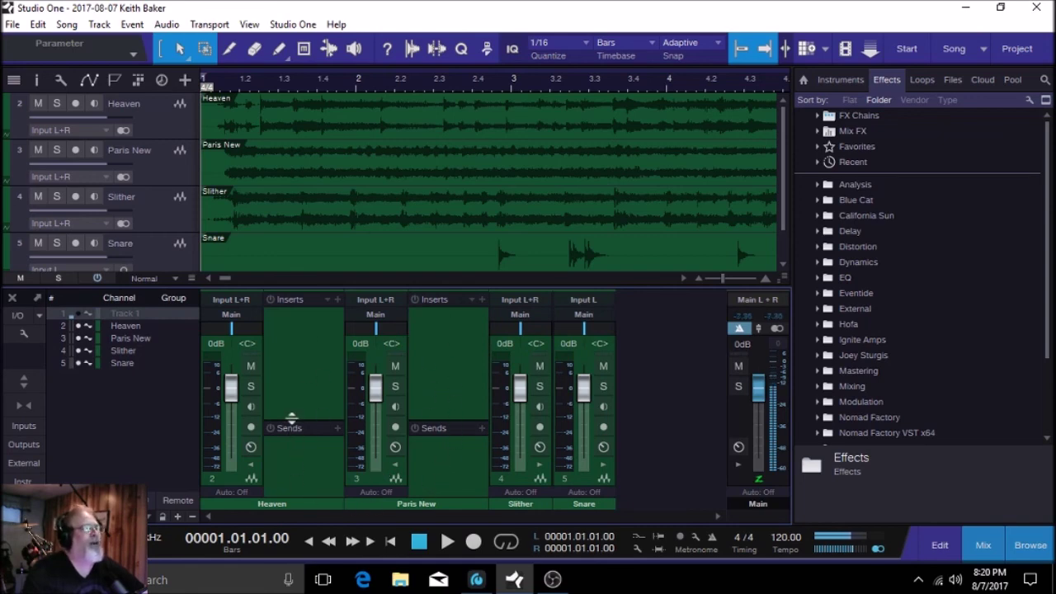
pyautogui.click(252, 467)
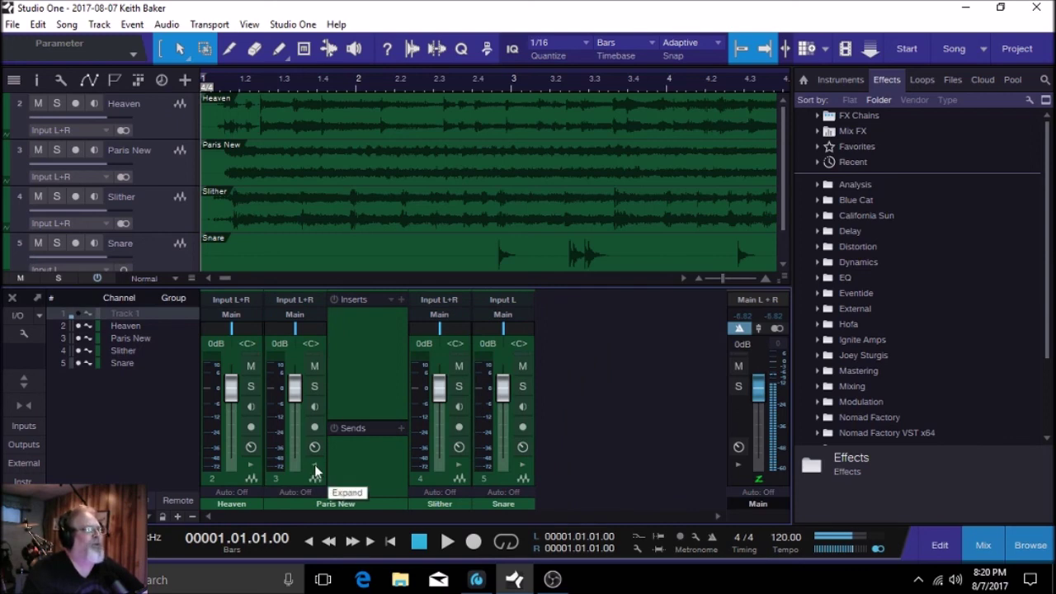
pyautogui.click(314, 467)
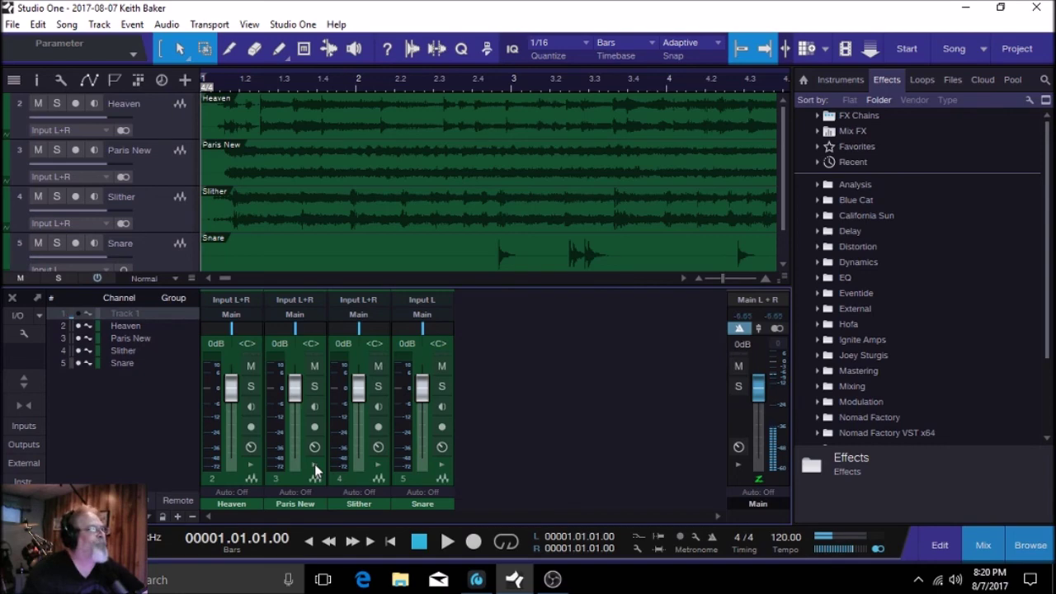
# View the inserts and sends of the Heaven, Paris New and Slither channels, and collapse all three channels.
pyautogui.click(252, 467)
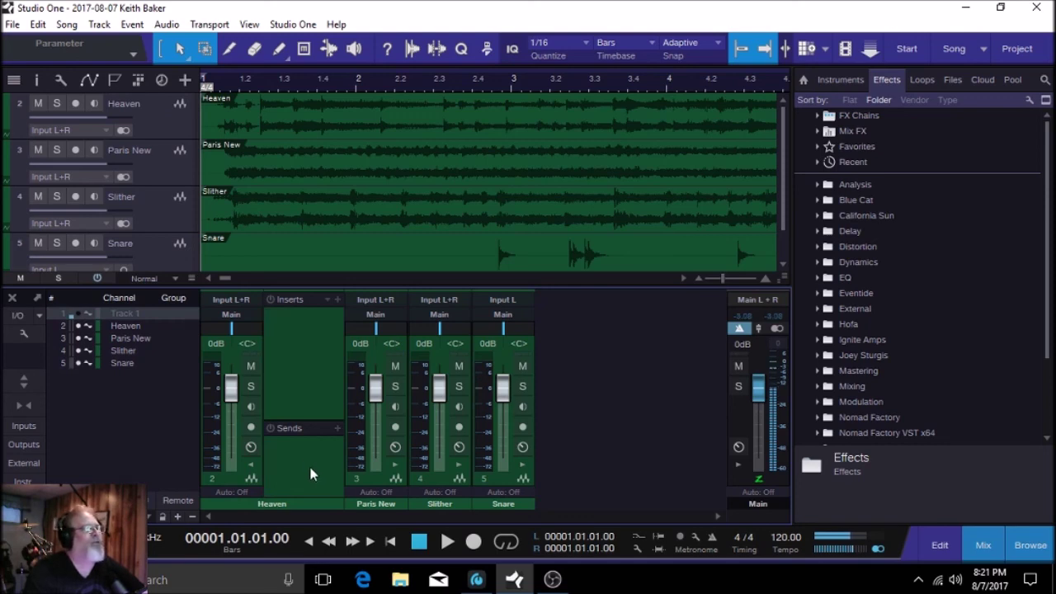
pyautogui.click(395, 474)
pyautogui.click(540, 470)
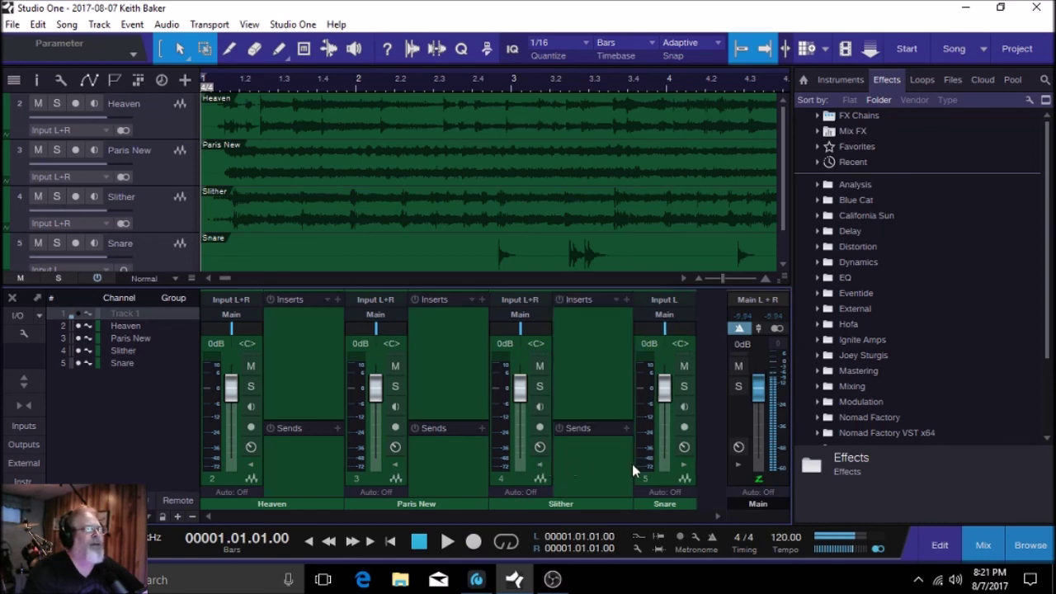
pyautogui.click(540, 476)
pyautogui.click(395, 475)
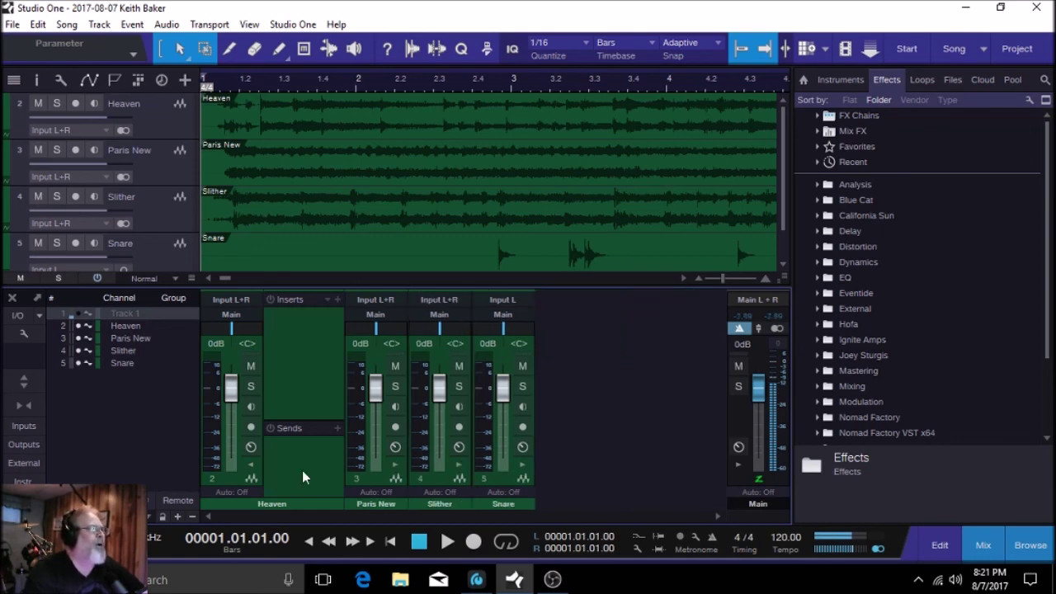
pyautogui.click(251, 477)
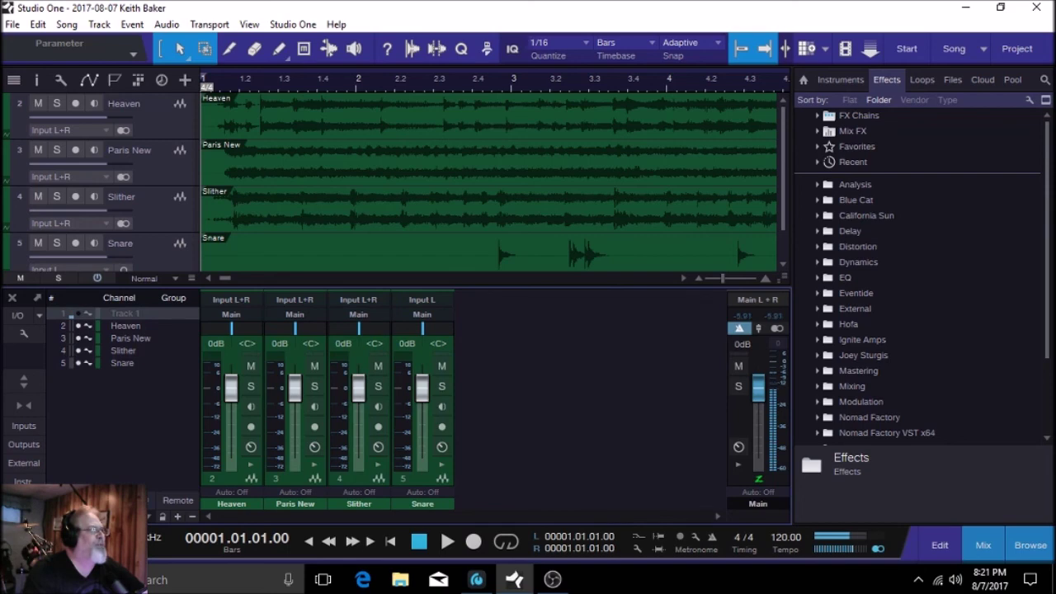
# Check the Performance Monitor, view the interface's Block Size options in Universal Control, and return to Studio One.
pyautogui.click(841, 537)
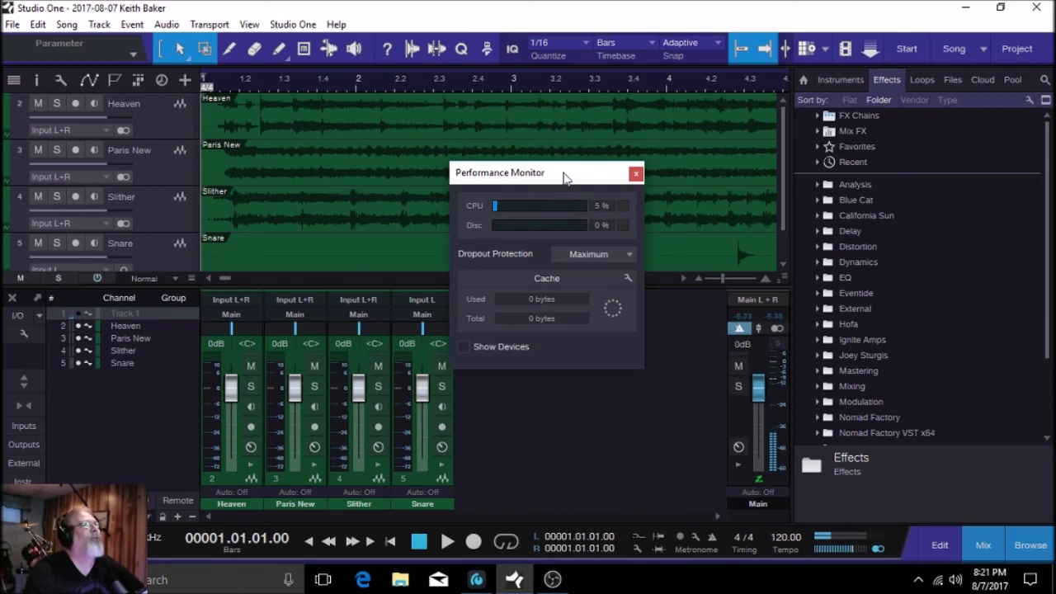
pyautogui.click(635, 173)
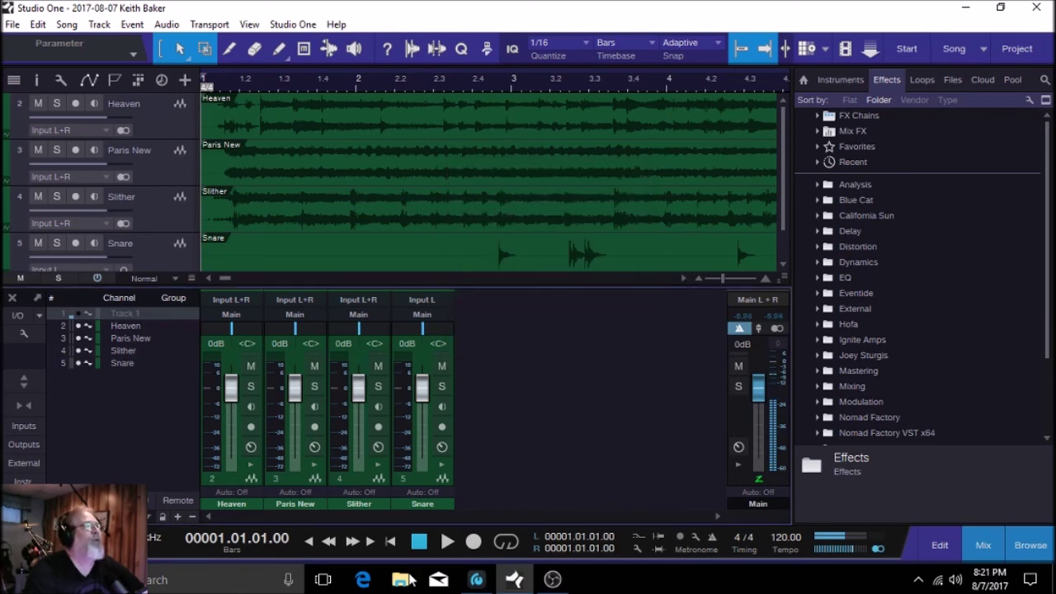
pyautogui.click(477, 579)
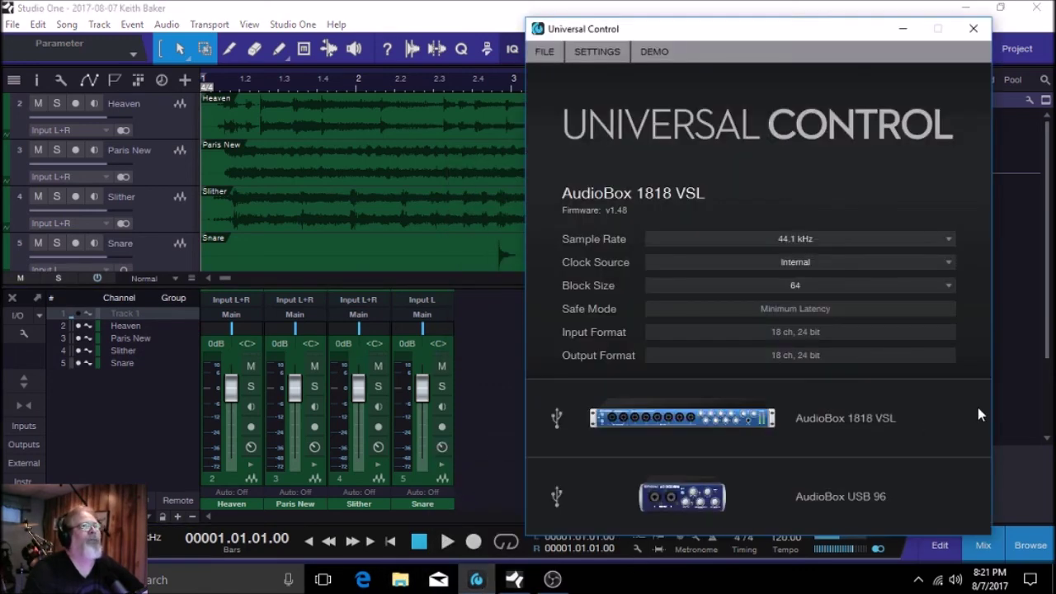
pyautogui.click(884, 286)
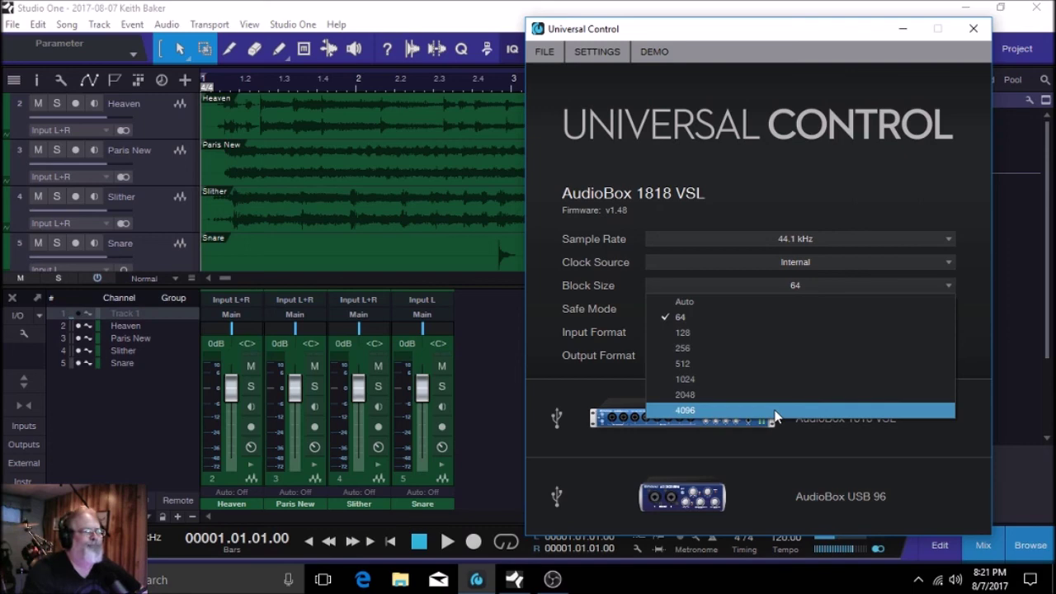
pyautogui.click(488, 472)
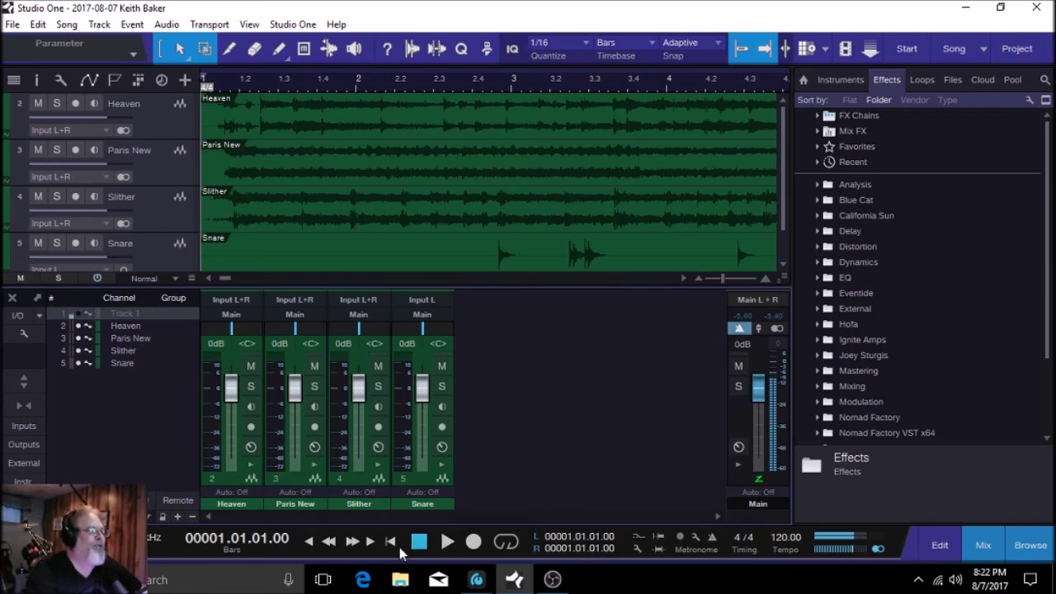
# Switch back to Universal Control, review the AudioBox 1818 VSL's Block Size choices from Auto to 4096, and return to Studio One.
pyautogui.click(475, 580)
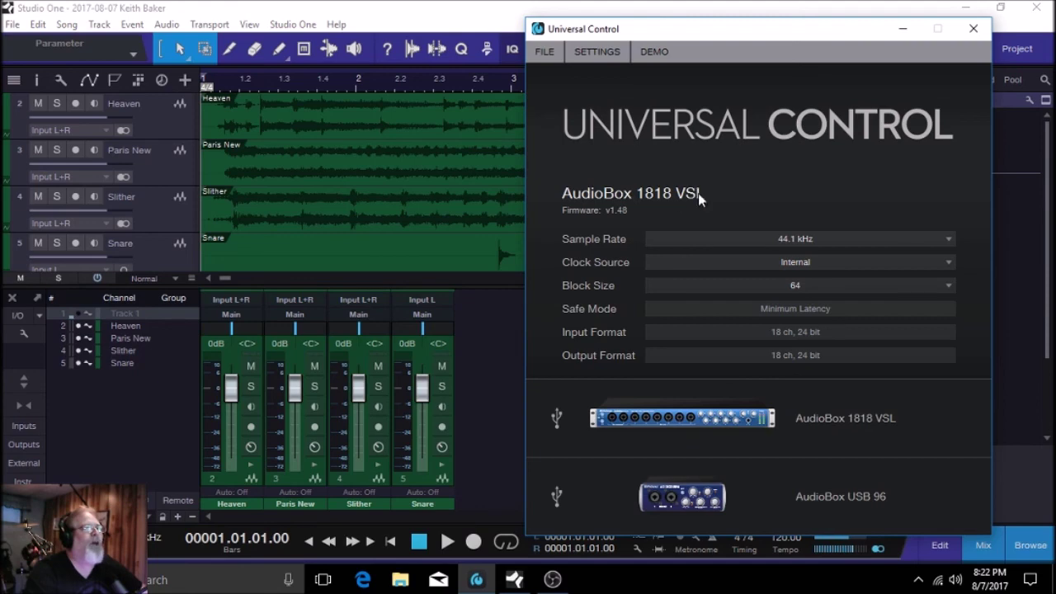
pyautogui.click(945, 287)
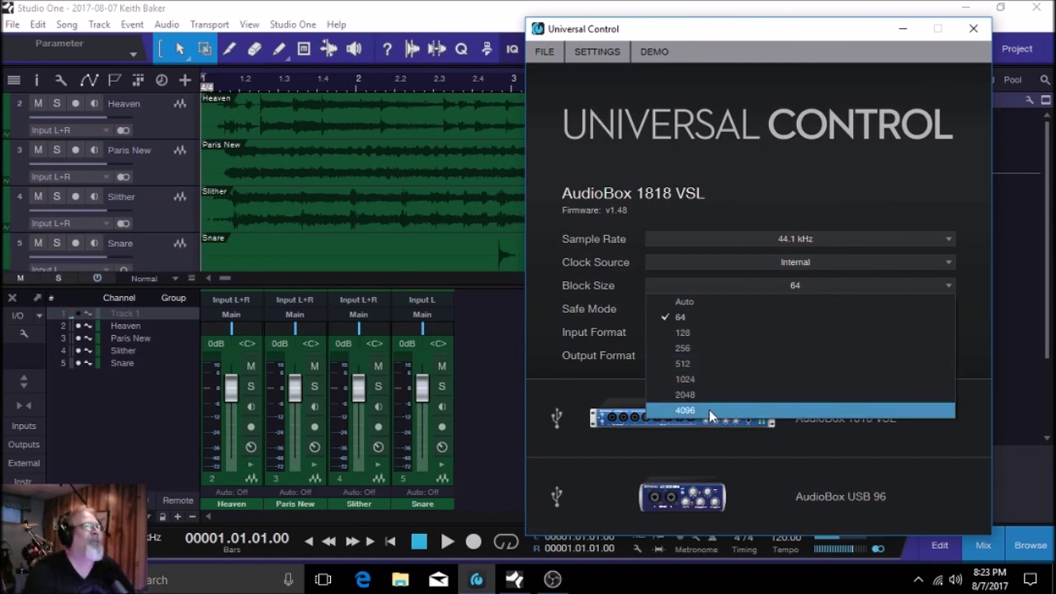
pyautogui.click(479, 366)
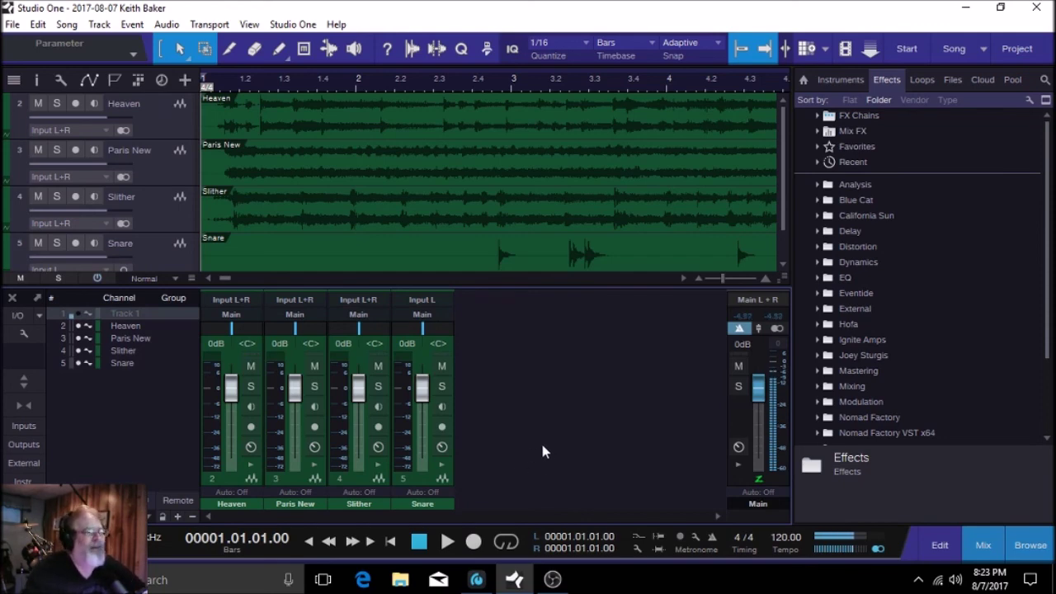
pyautogui.click(477, 579)
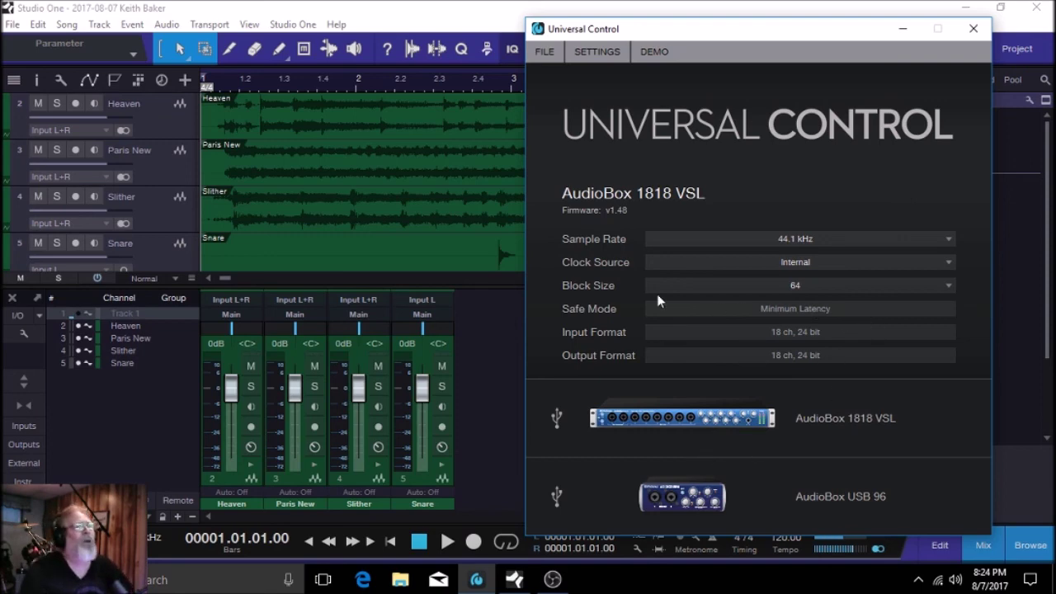
pyautogui.click(946, 286)
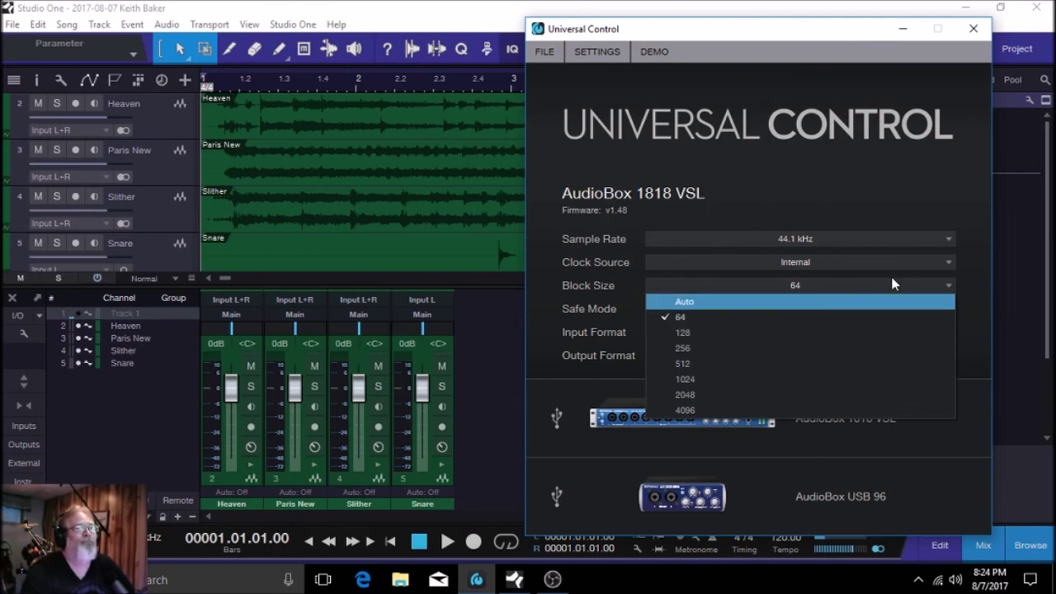
pyautogui.click(814, 30)
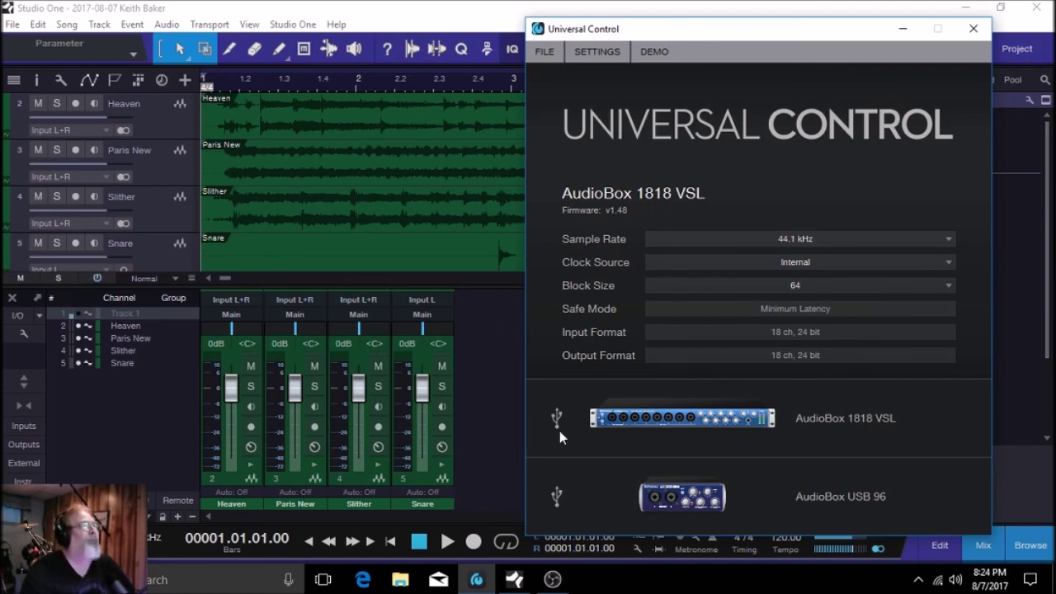
pyautogui.click(501, 8)
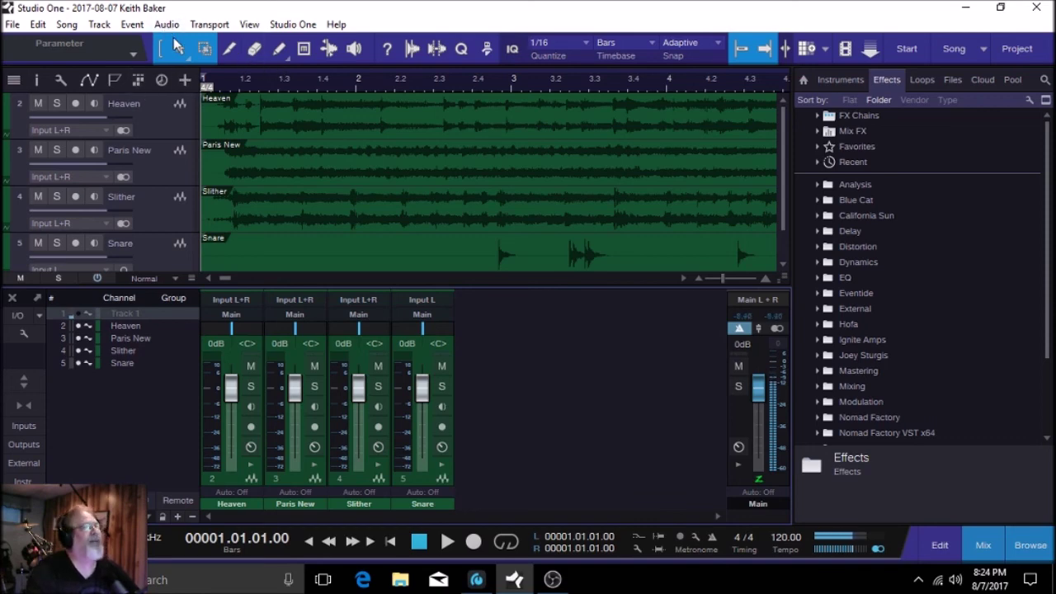
# Open the audio processing options and view the Dropout Protection levels, leaving Maximum selected.
pyautogui.click(290, 25)
pyautogui.click(334, 216)
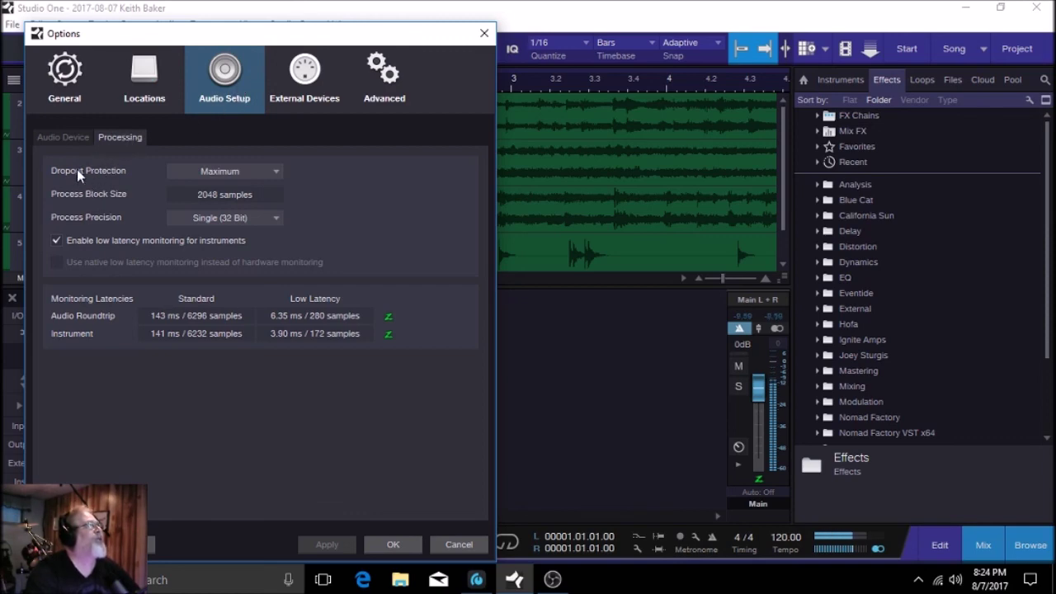
pyautogui.click(274, 172)
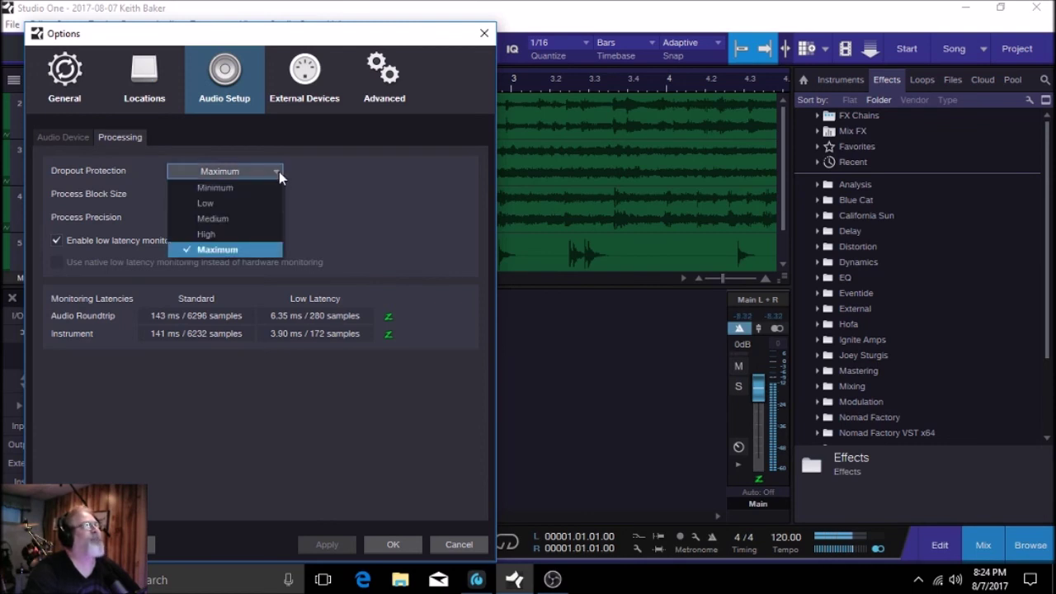
pyautogui.click(279, 171)
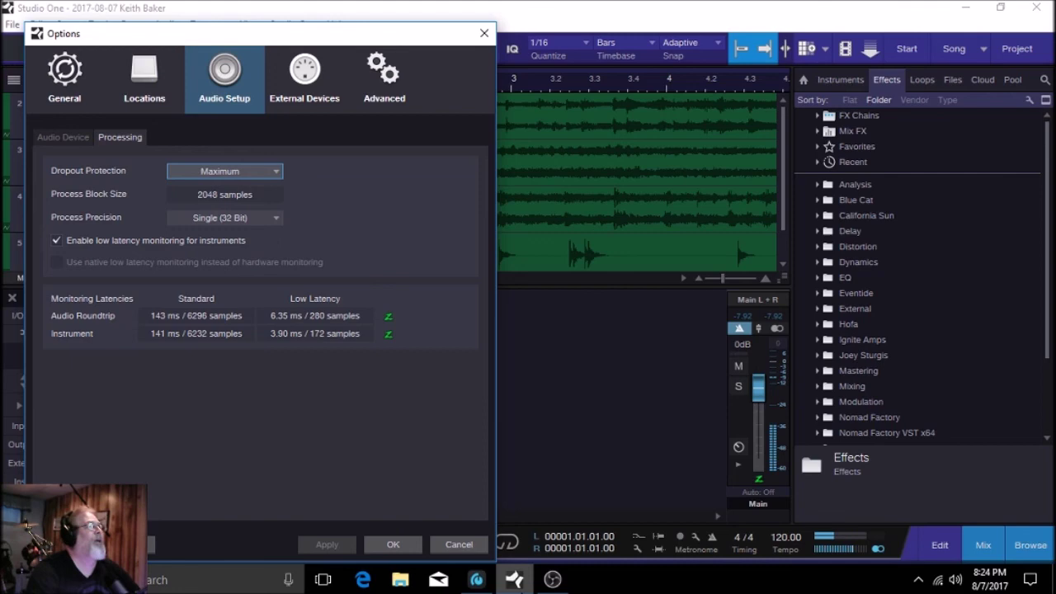
# Review the Block Size choices in Universal Control beside Studio One's processing options, and close the options without saving changes.
pyautogui.click(477, 579)
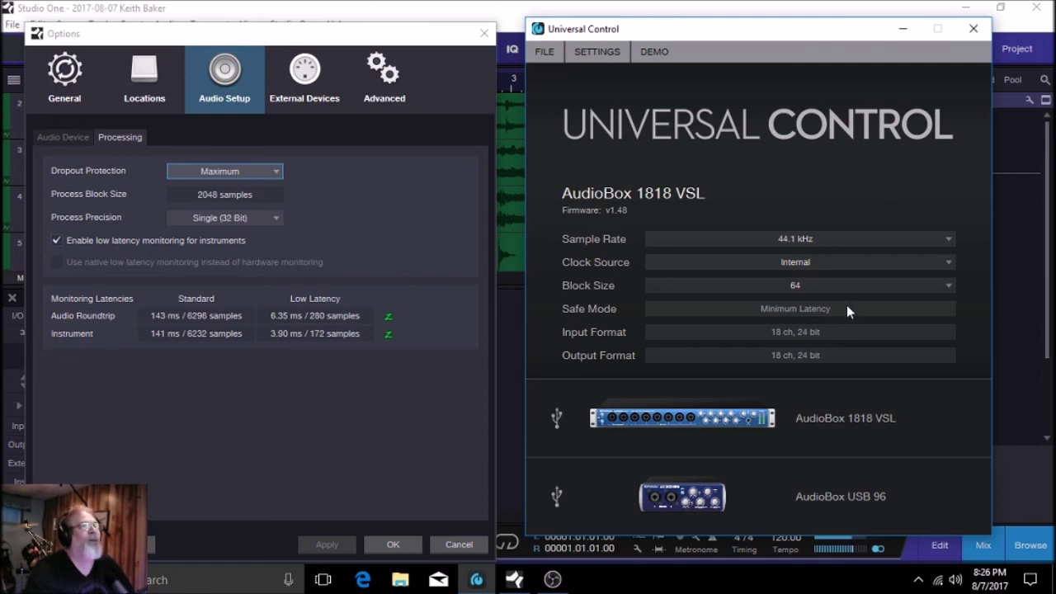
pyautogui.click(945, 284)
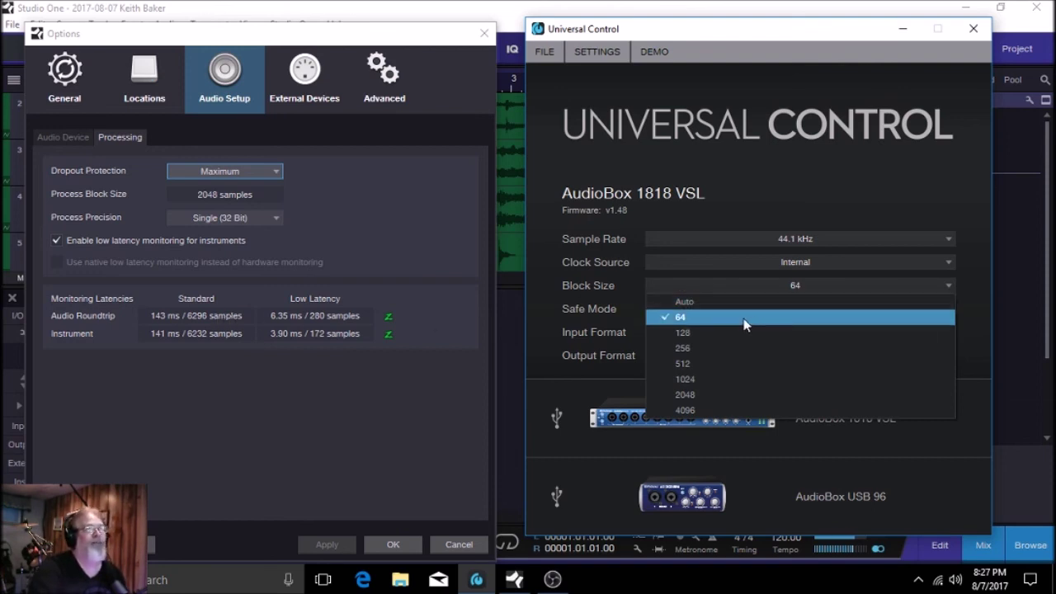
pyautogui.click(748, 37)
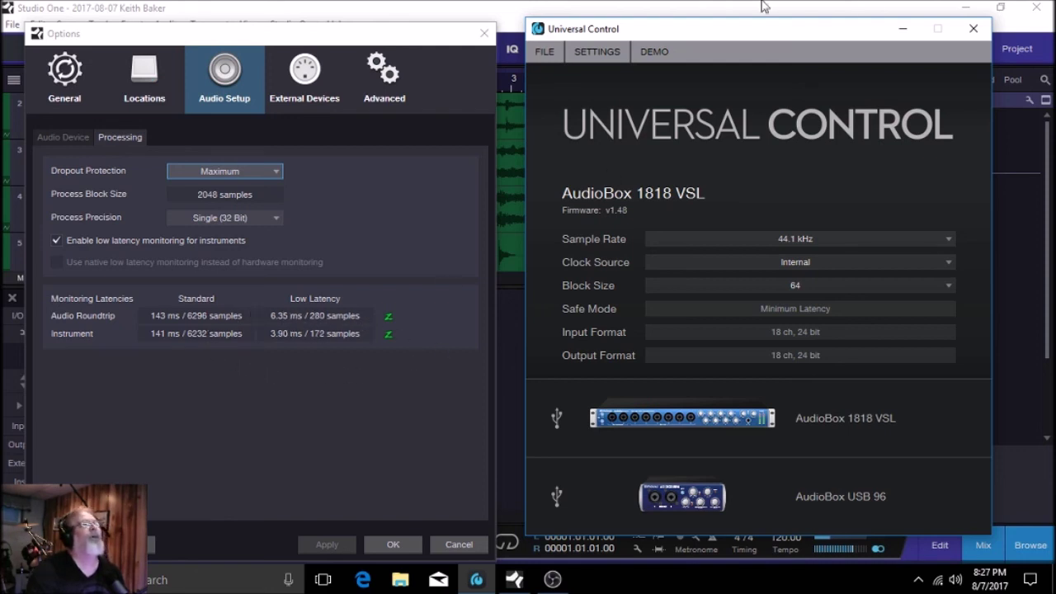
pyautogui.click(502, 15)
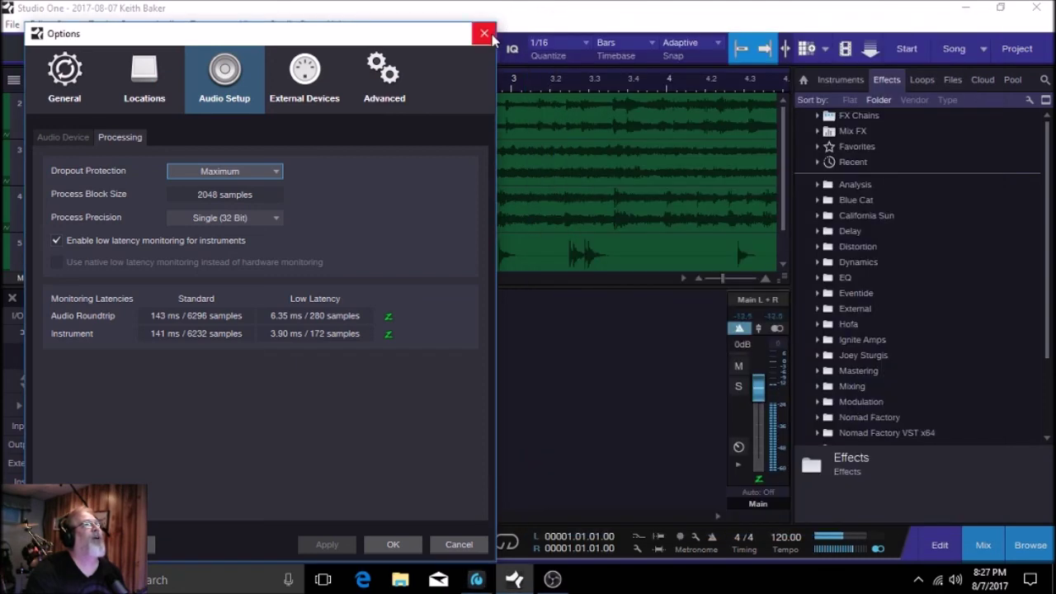
pyautogui.click(458, 545)
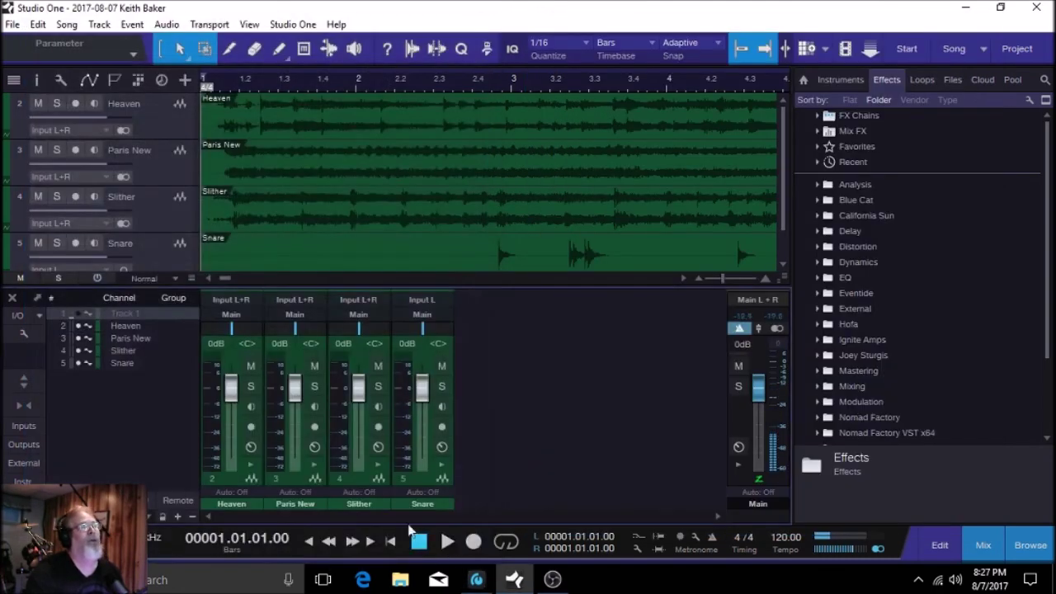
# Inspect the low-latency monitoring controls on the Main output and in the mixer's Instruments rack, and hide the rack.
pyautogui.click(758, 478)
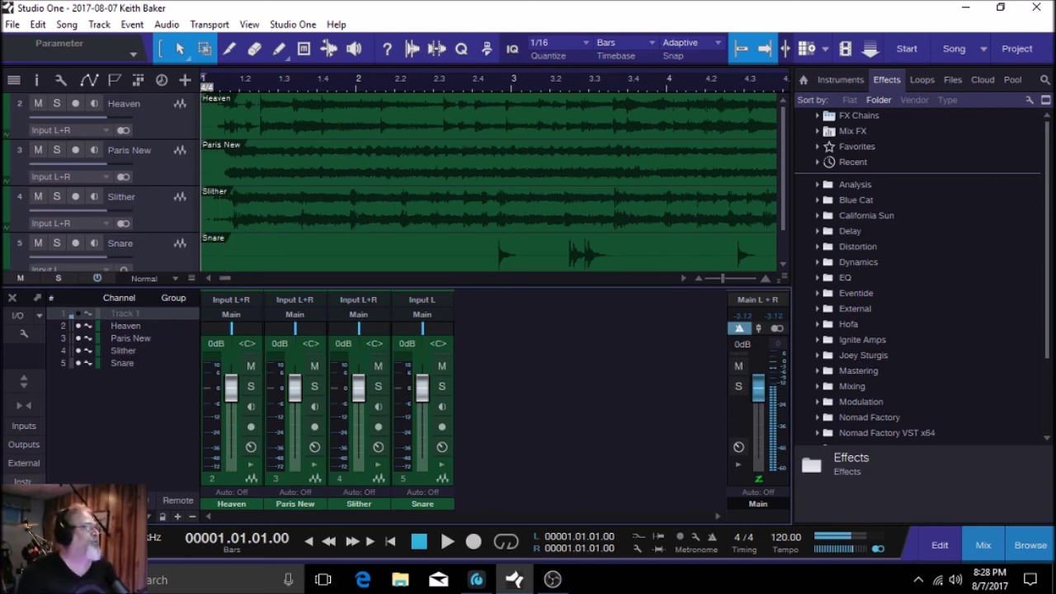
pyautogui.click(23, 481)
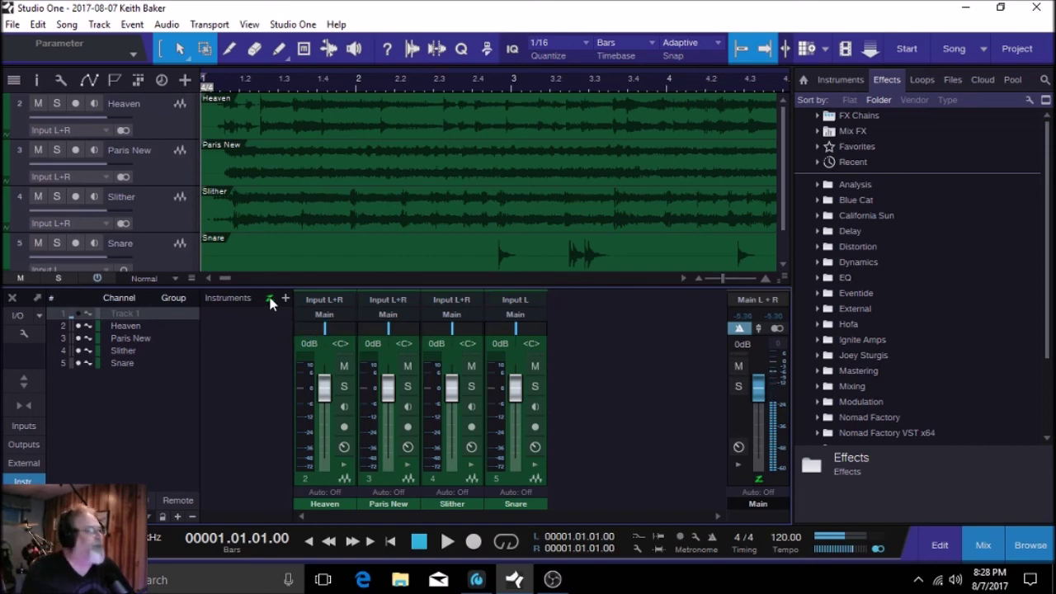
pyautogui.click(23, 481)
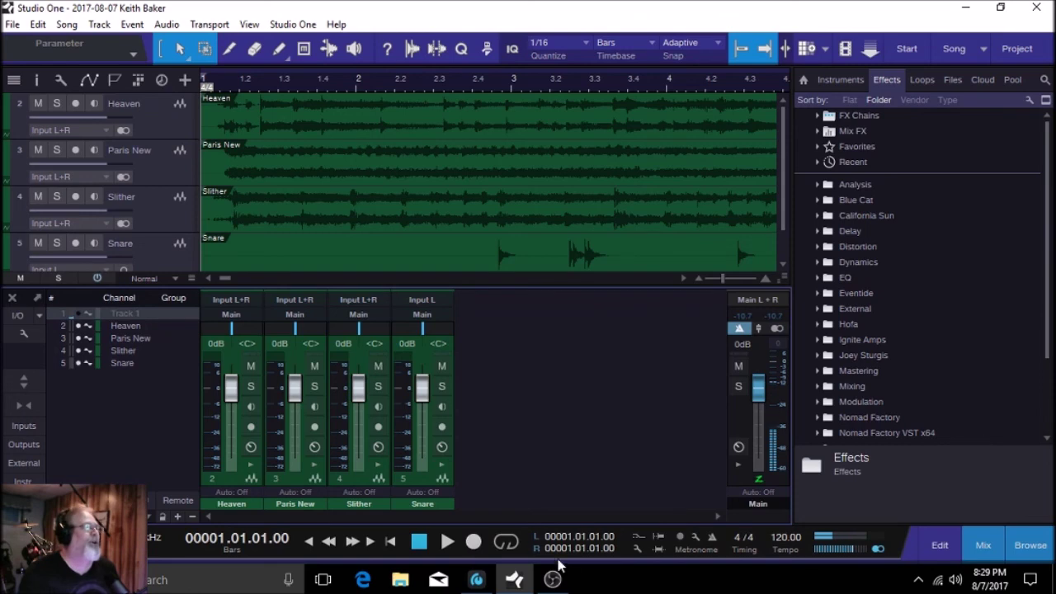
# Compare the AudioBox 1818 VSL's Block Size in Universal Control with the monitoring latencies in Studio One's audio processing options, and close the options unchanged.
pyautogui.click(477, 582)
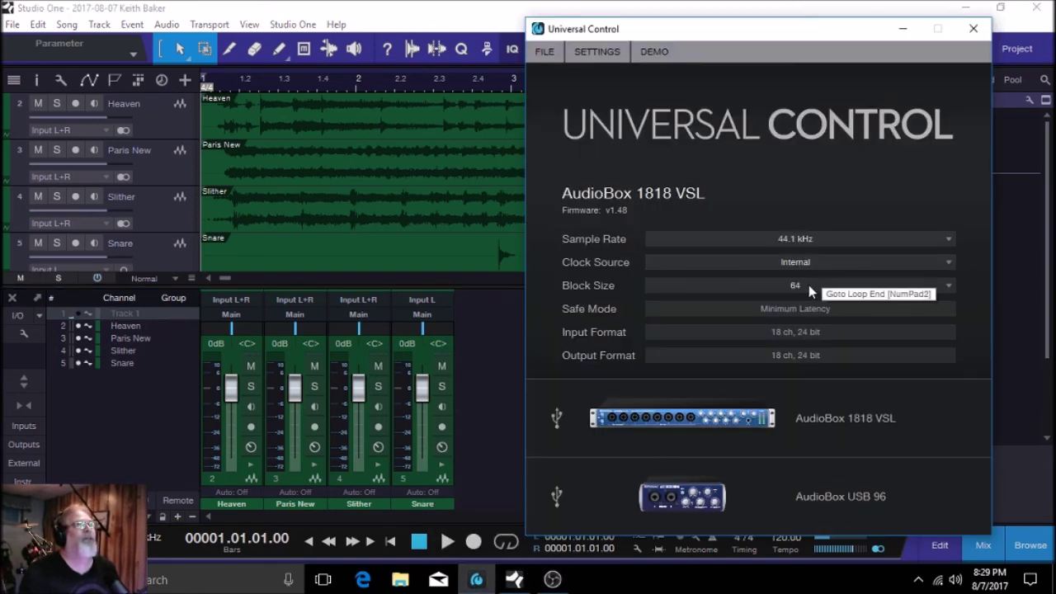
pyautogui.click(302, 25)
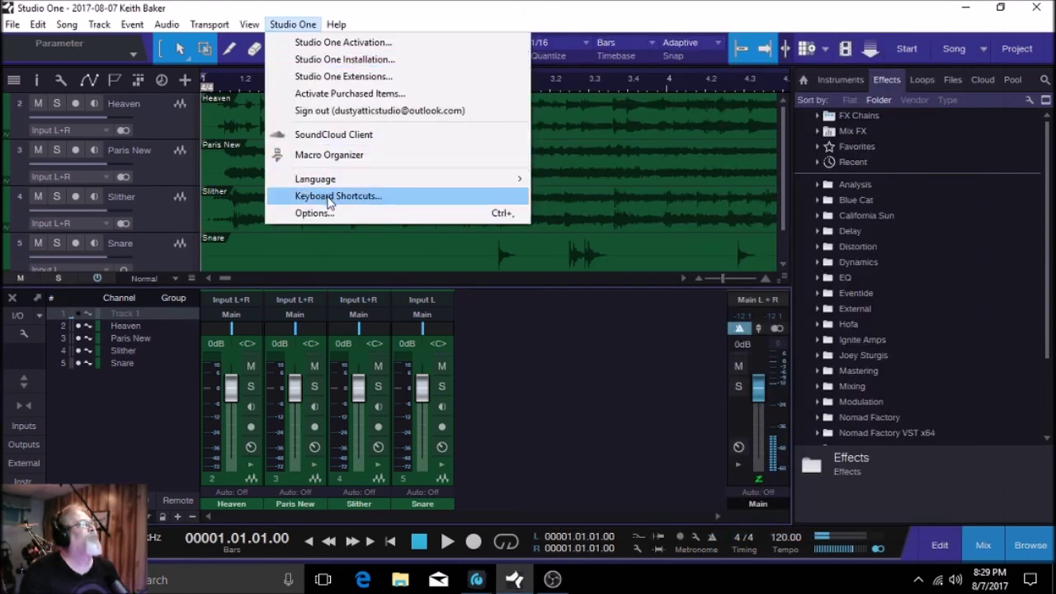
pyautogui.click(340, 214)
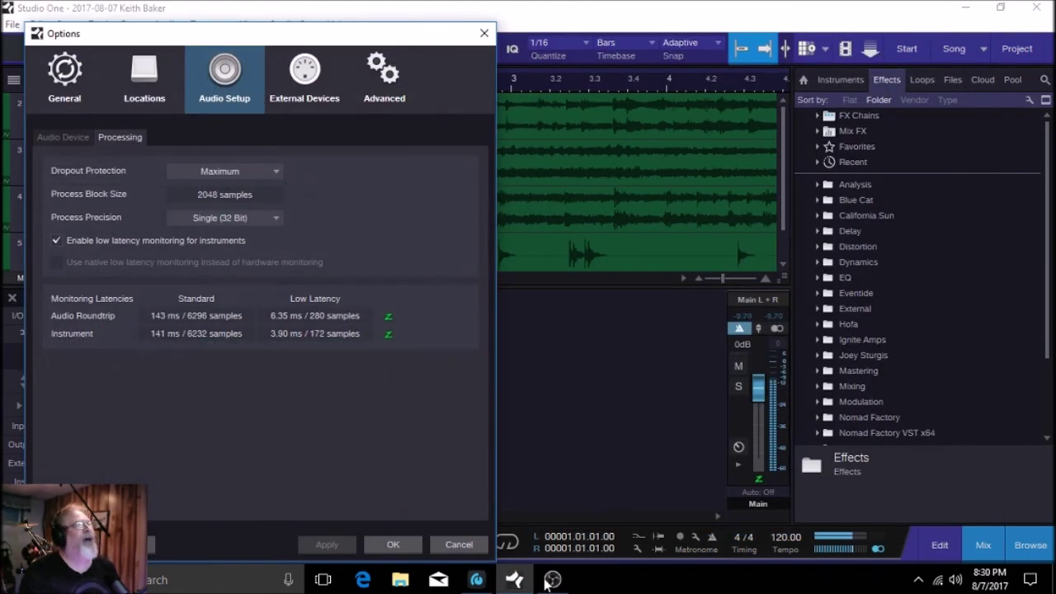
pyautogui.click(480, 581)
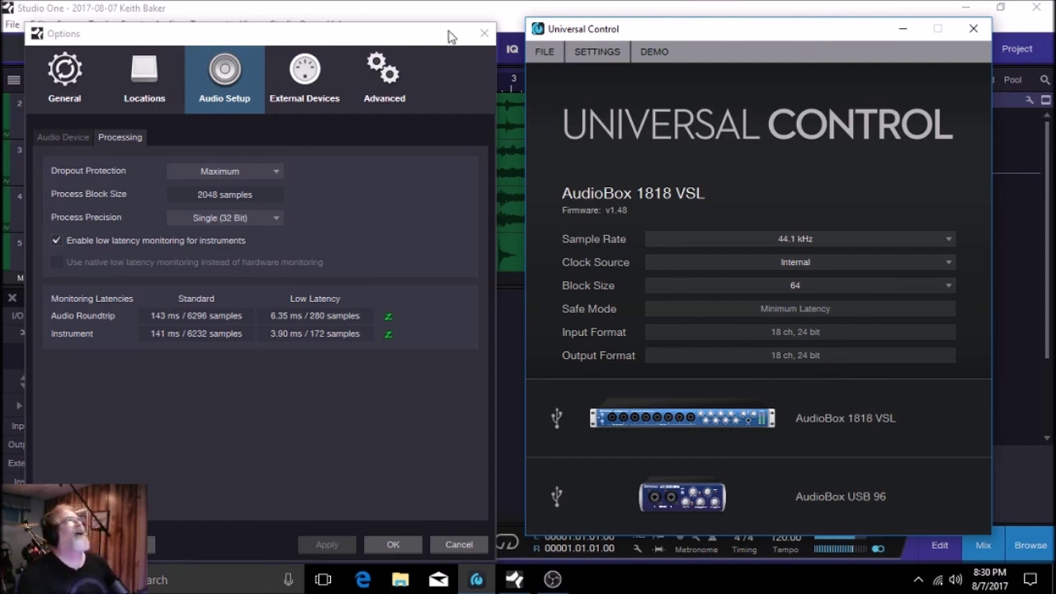
pyautogui.click(461, 8)
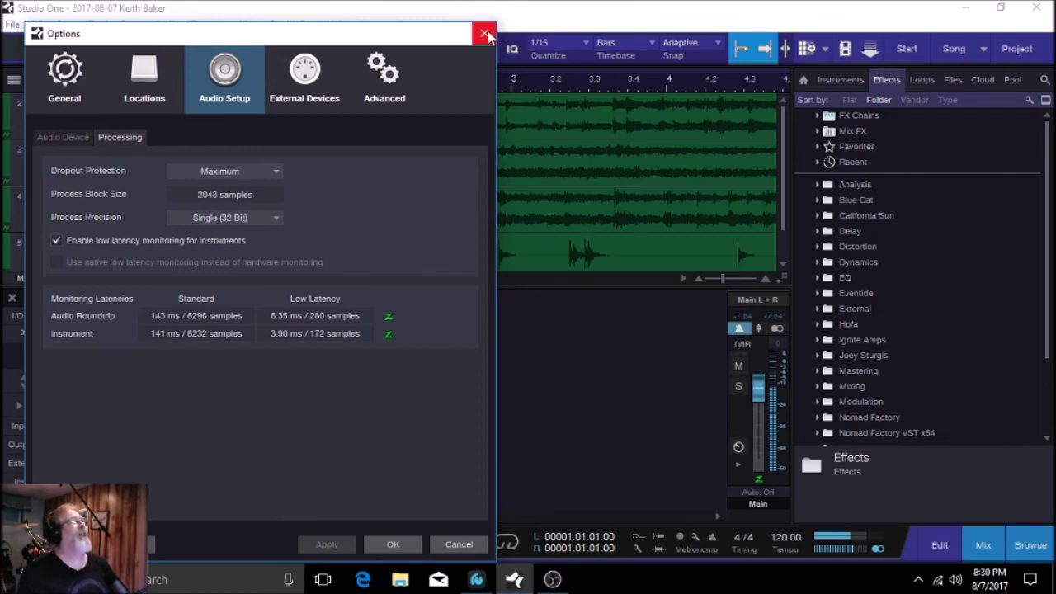
pyautogui.click(484, 33)
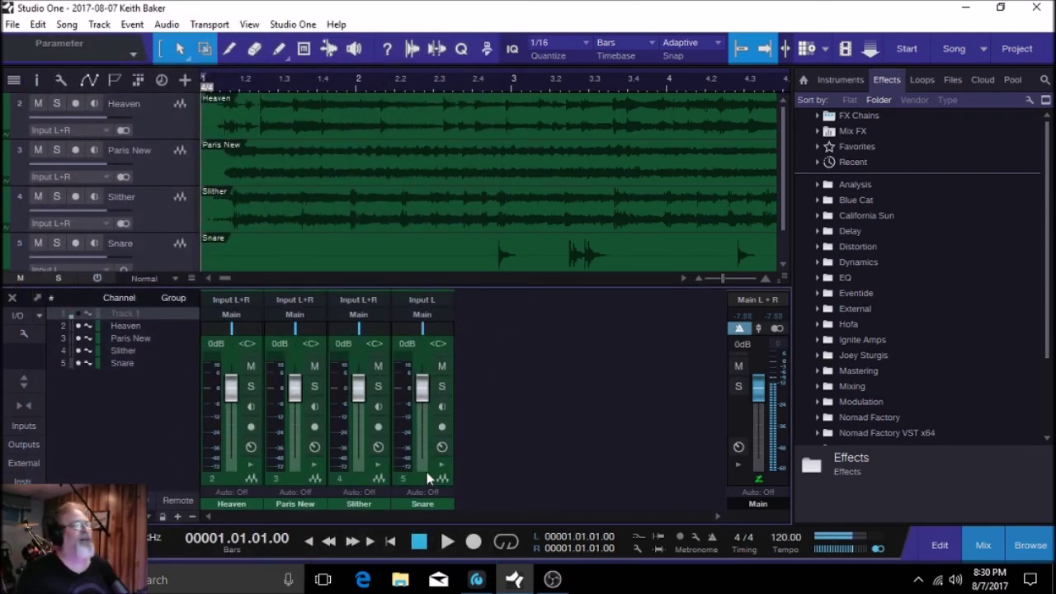
# Switch to Universal Control, look through the Block Size choices up to 4096 without changing the selection, and return to Studio One.
pyautogui.click(479, 580)
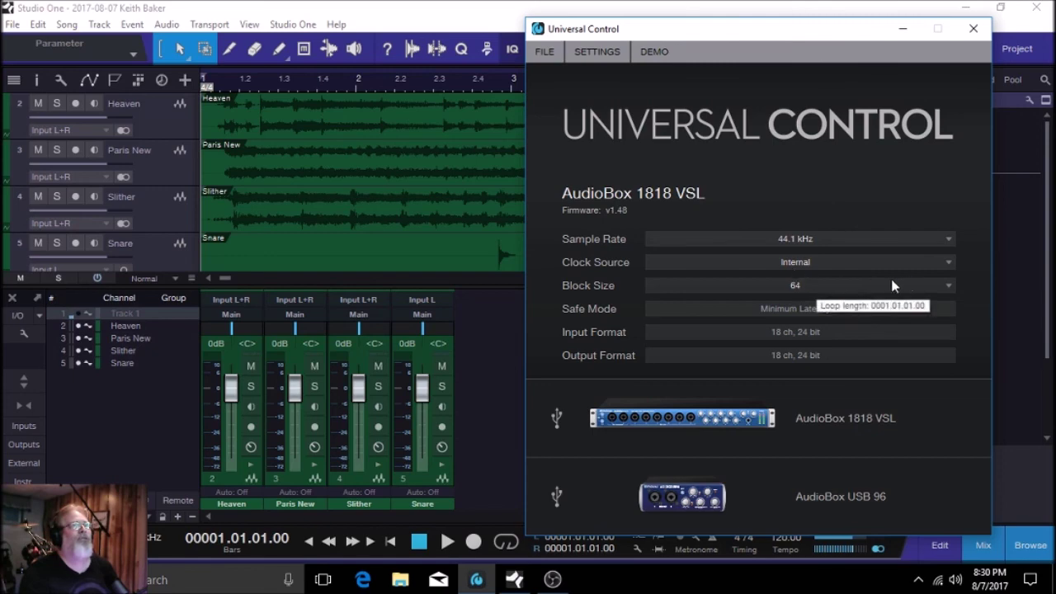
pyautogui.click(947, 286)
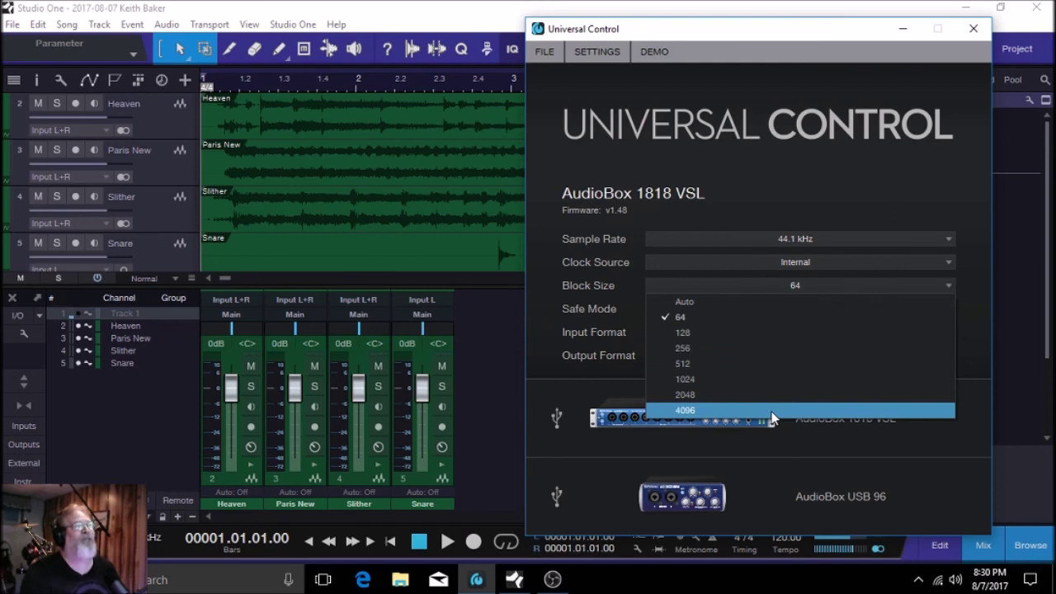
pyautogui.click(410, 9)
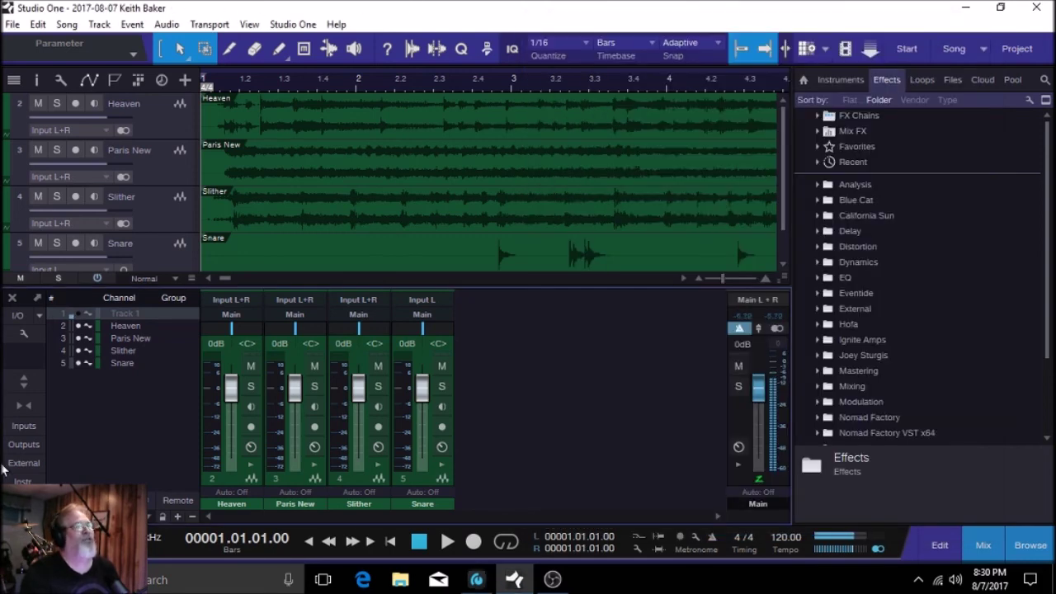